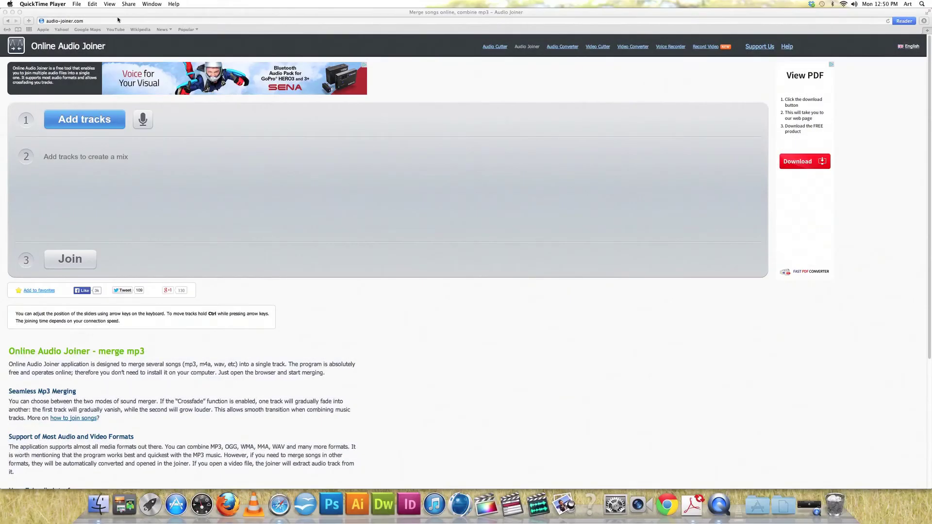
# Switch from QuickTime Player to the Safari window showing audio-joiner.com
pyautogui.click(119, 21)
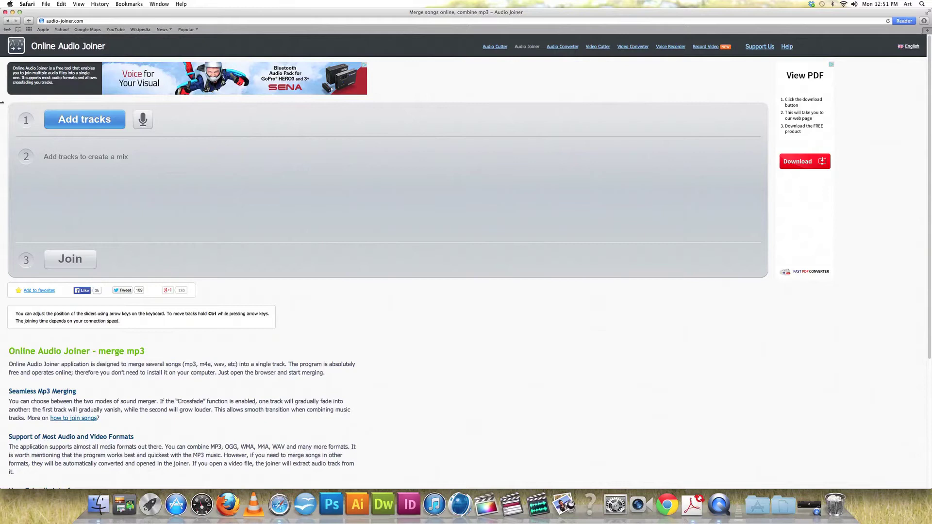
# Import the End Credits Music mp3 from the Desktop as the first track
pyautogui.click(87, 122)
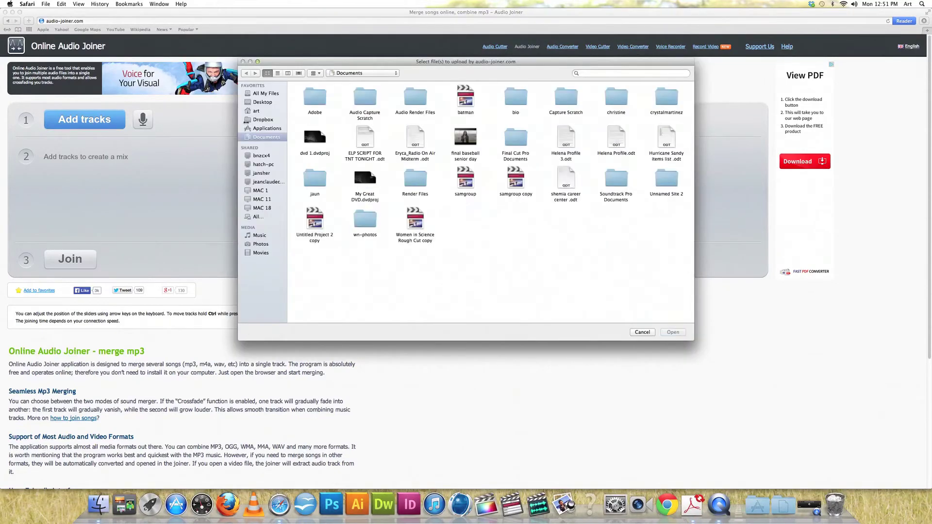
pyautogui.click(264, 102)
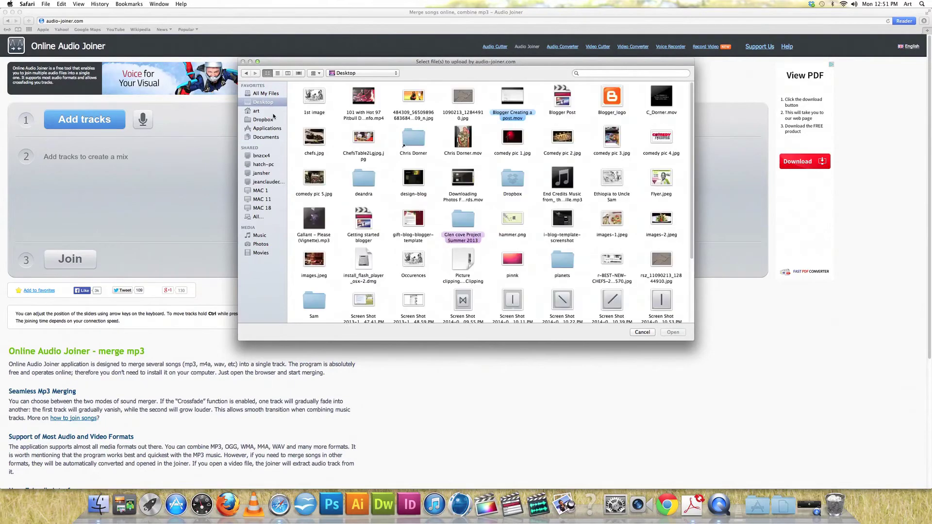
pyautogui.scroll(-2, 437, 219)
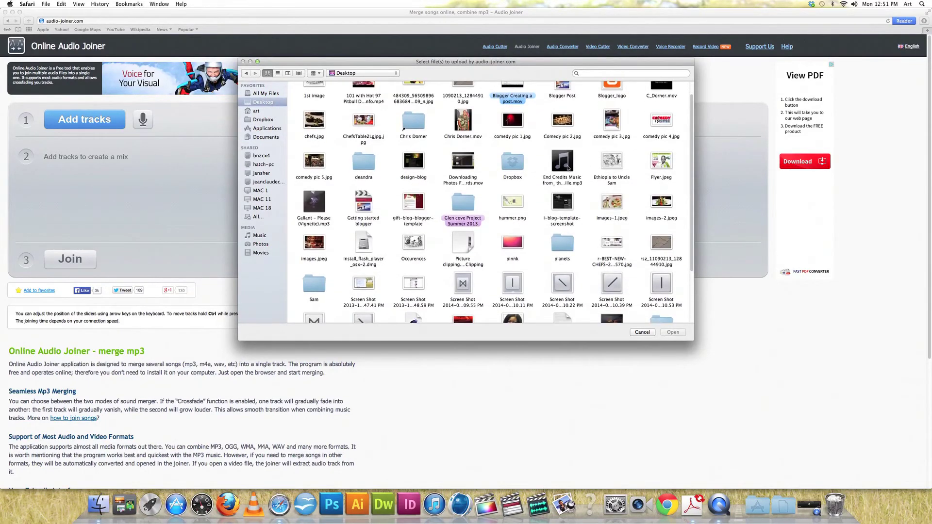
pyautogui.doubleClick(566, 167)
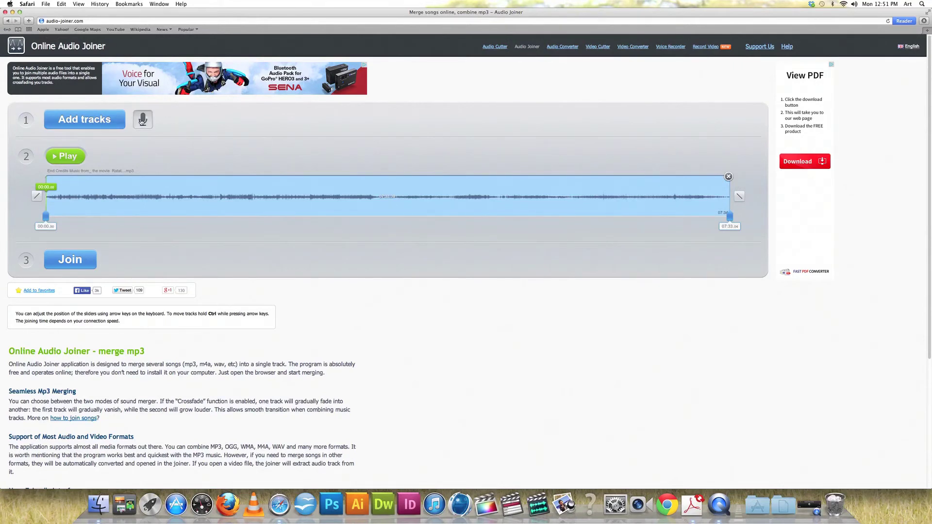
# Start a microphone recording, allowing Flash Player microphone access and closing the settings
pyautogui.click(143, 120)
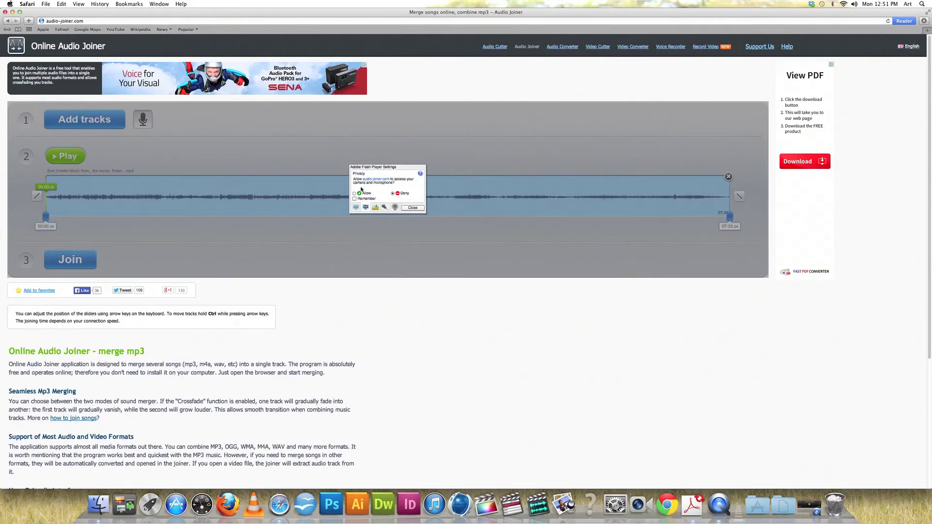
pyautogui.click(356, 193)
pyautogui.click(415, 208)
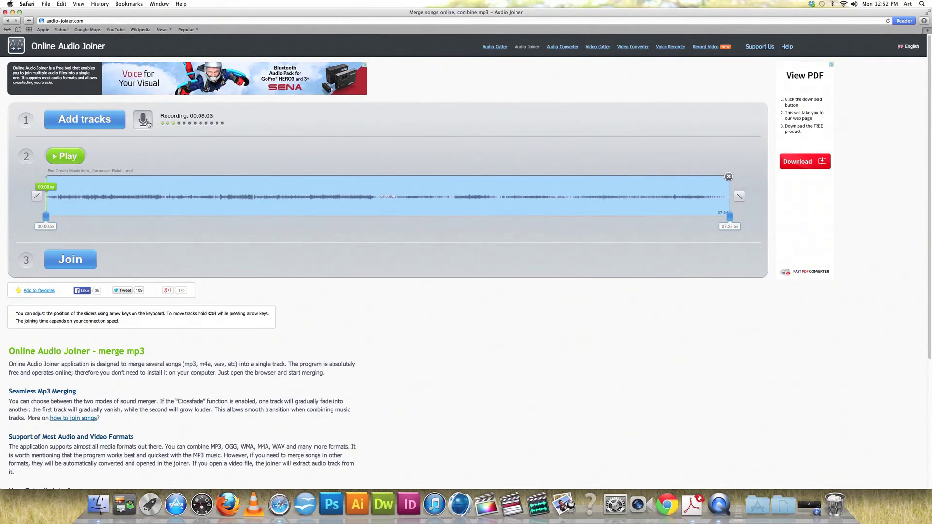
# Stop the microphone recording so it encodes into the Record1 track
pyautogui.click(143, 119)
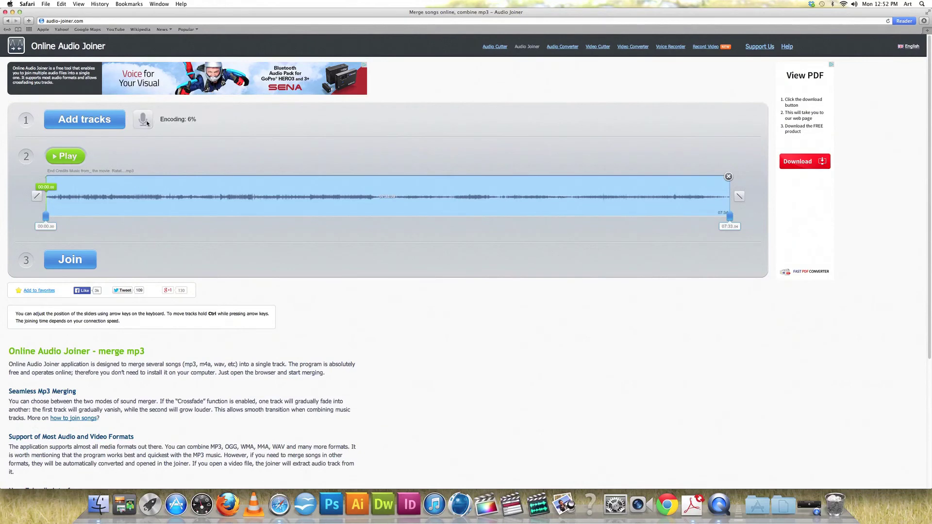